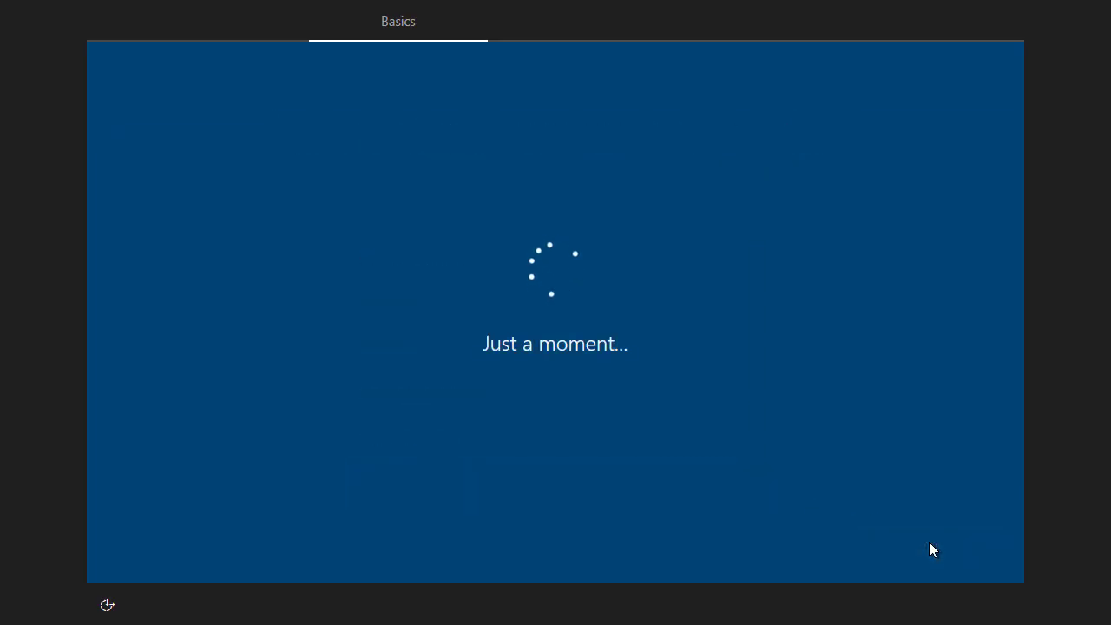
Accept the US keyboard layout and skip adding a second layout
{"action": "left_click", "coordinate": [926, 542]}
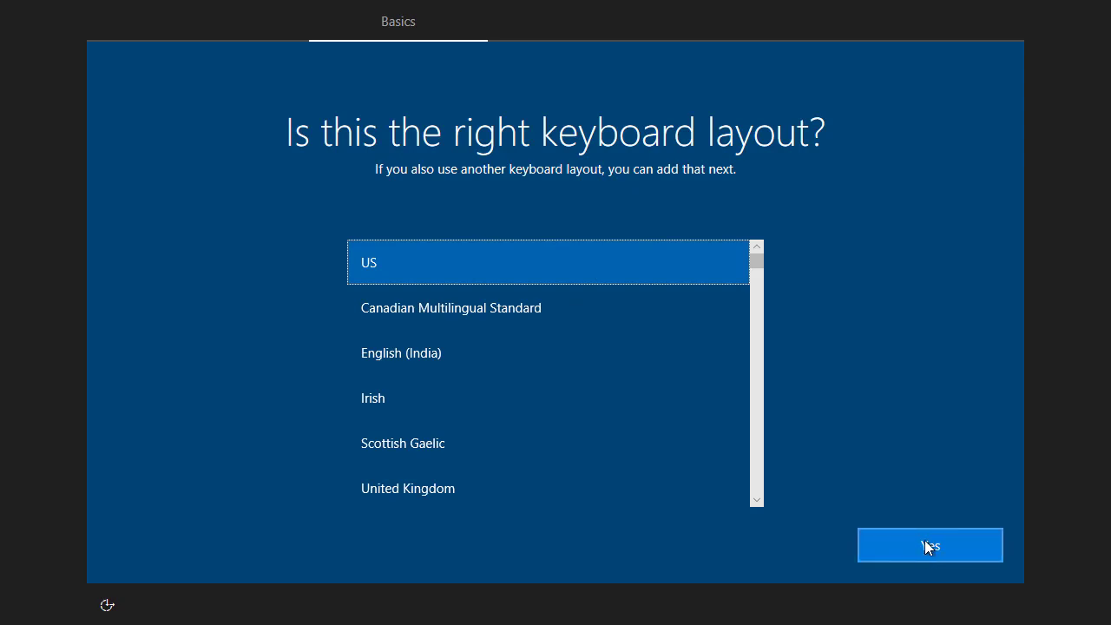
{"action": "left_click", "coordinate": [931, 550]}
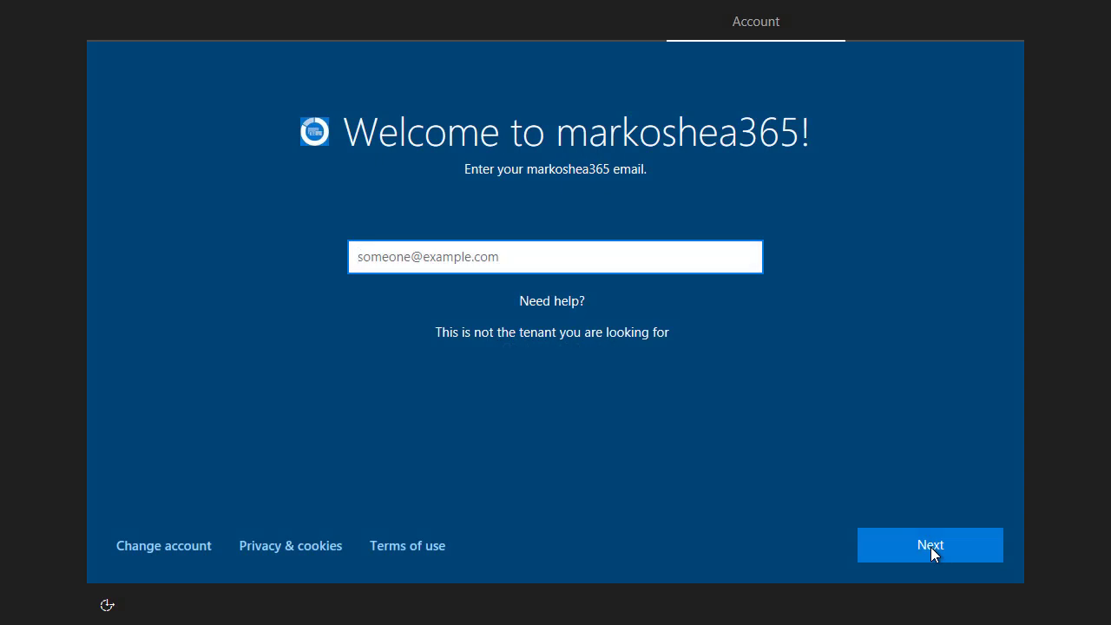
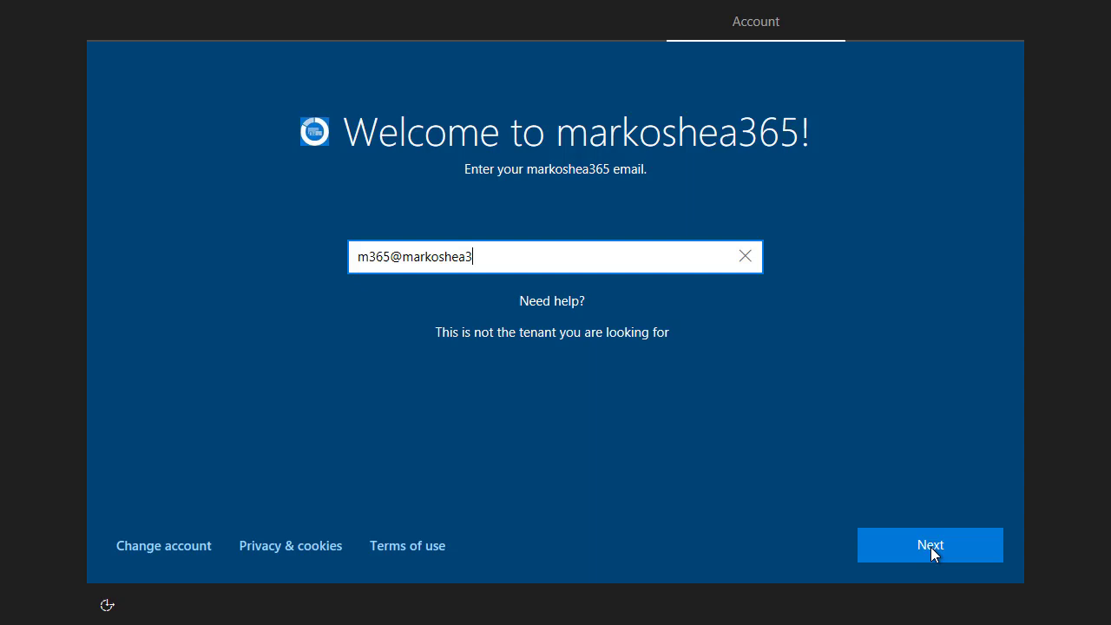
Sign in with the work account e-mail address and its password
{"action": "left_click", "coordinate": [957, 545]}
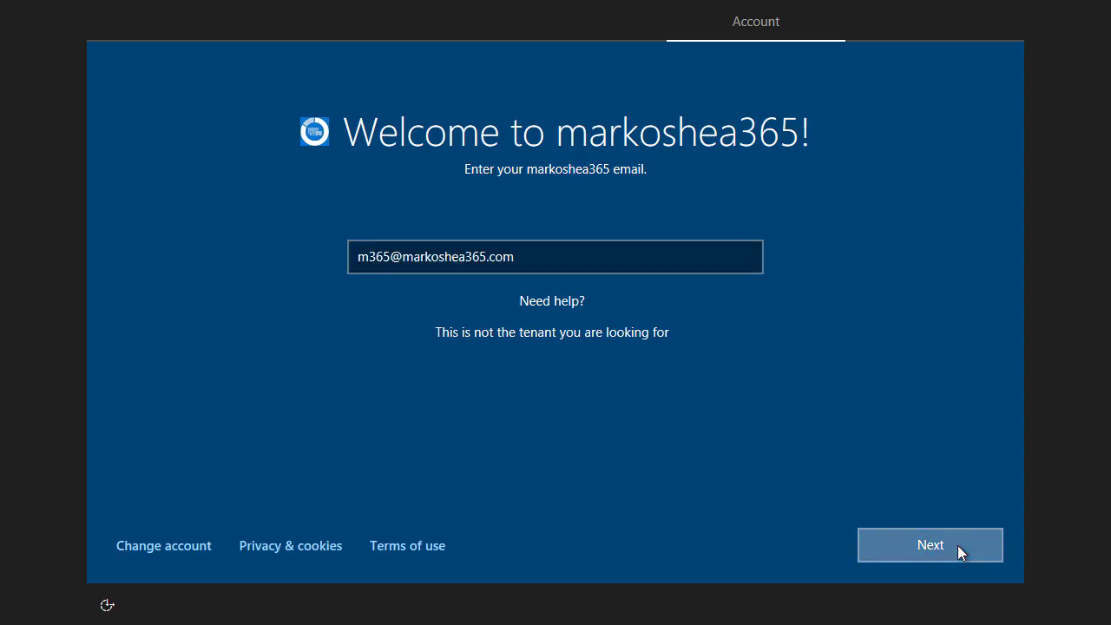
{"action": "type", "text": "•••••••••"}
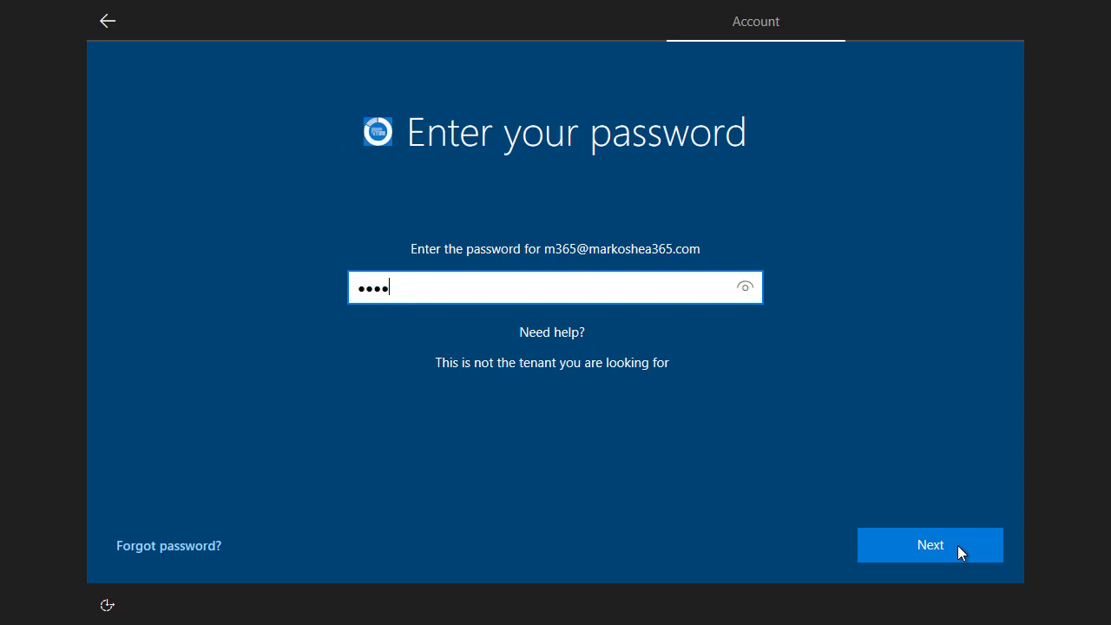
{"action": "type", "text": "•••"}
{"action": "left_click", "coordinate": [958, 545]}
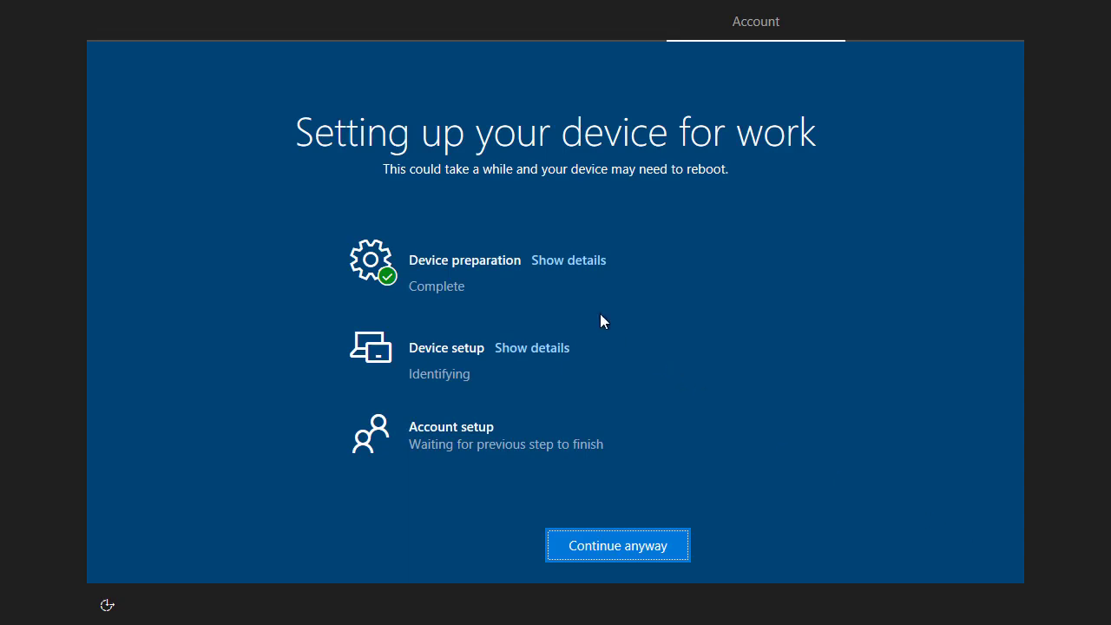
Expand the Device preparation and Device setup details, review them, then continue anyway
{"action": "left_click", "coordinate": [565, 259]}
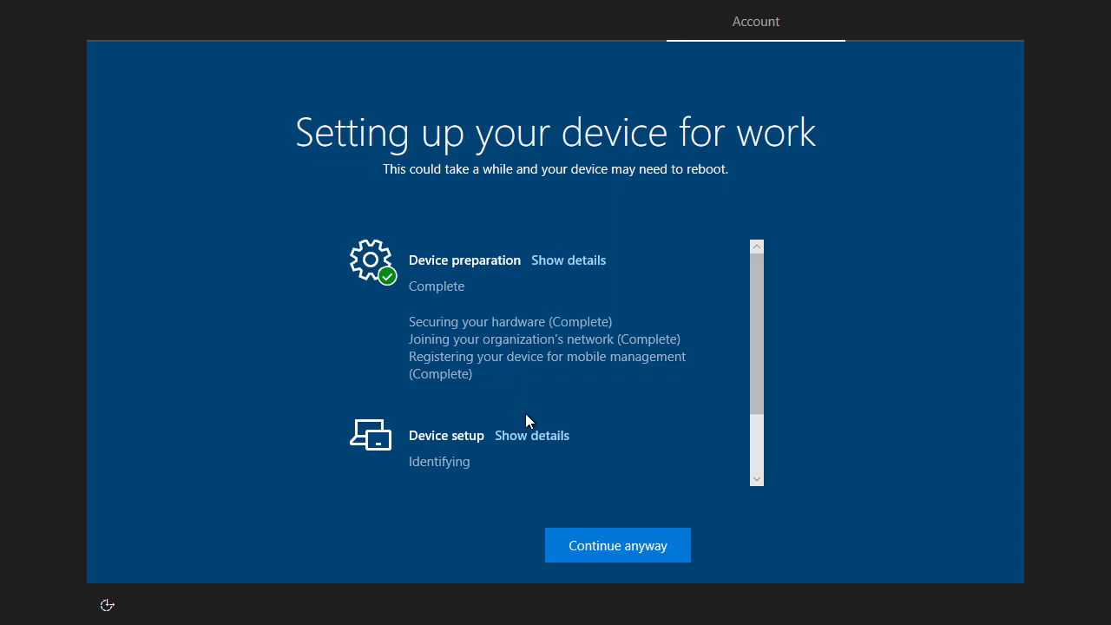
{"action": "left_click", "coordinate": [535, 437]}
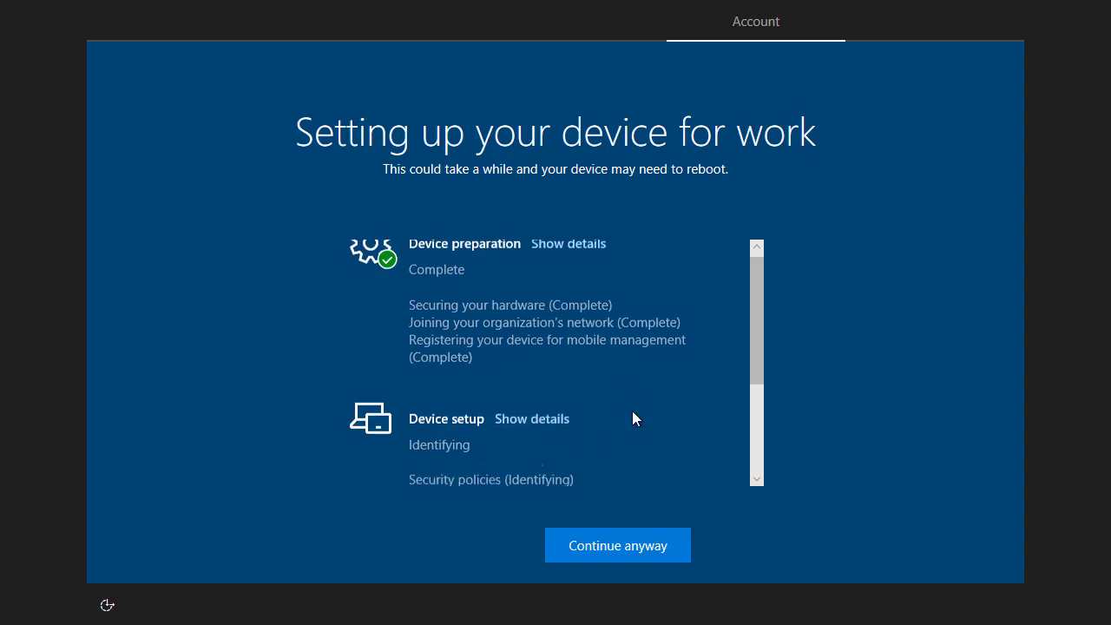
{"action": "scroll", "coordinate": [632, 411], "scroll_direction": "down", "scroll_amount": 2}
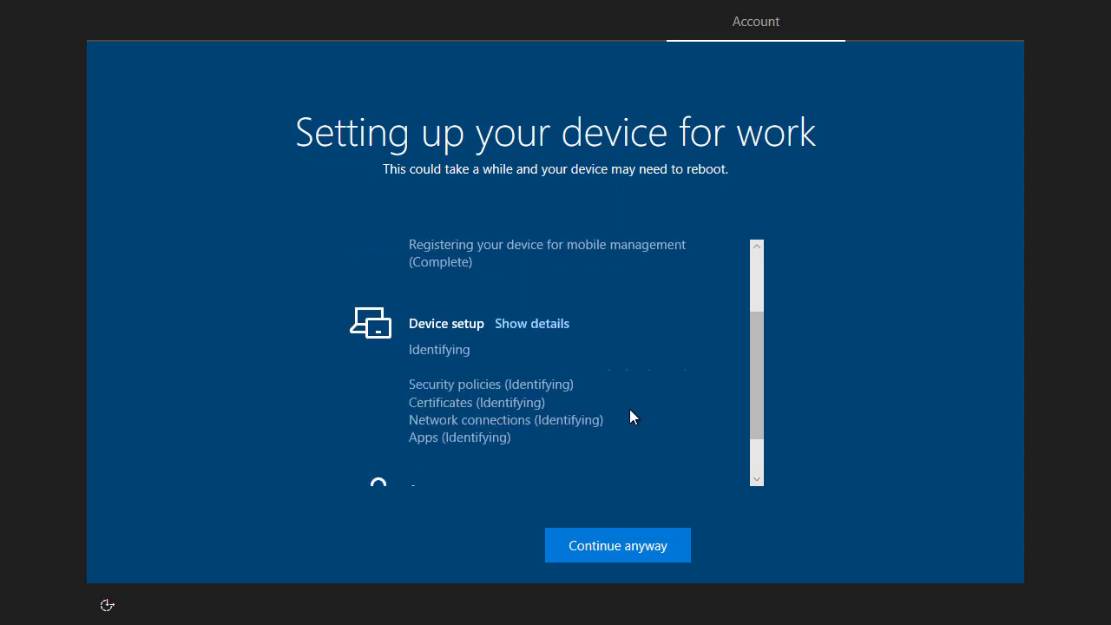
{"action": "scroll", "coordinate": [630, 410], "scroll_direction": "down", "scroll_amount": 2}
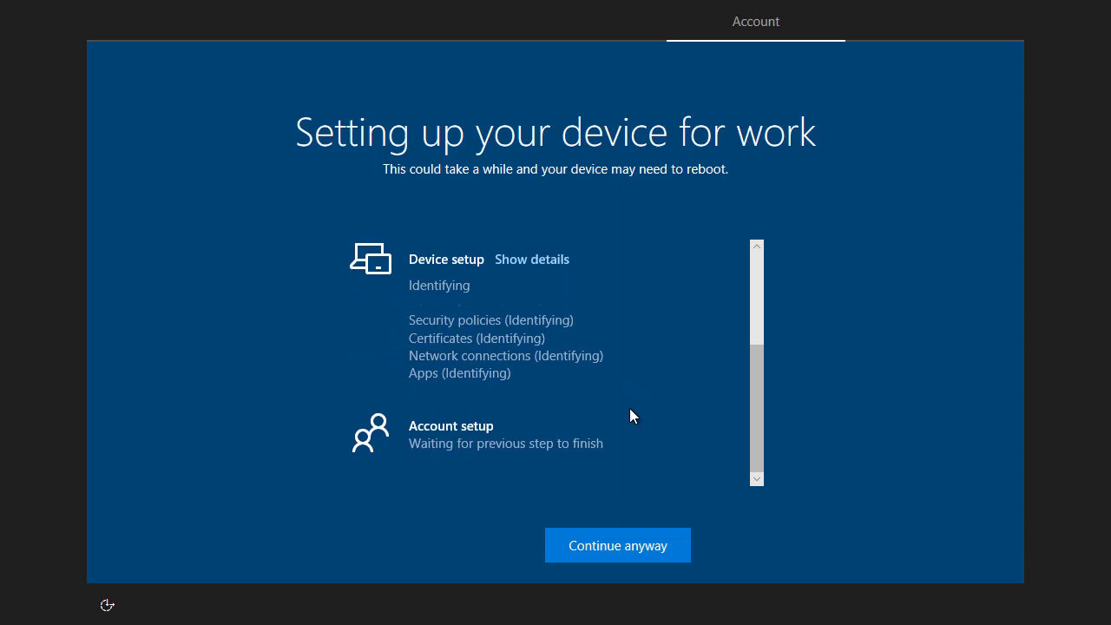
{"action": "scroll", "coordinate": [629, 408], "scroll_direction": "up", "scroll_amount": 3}
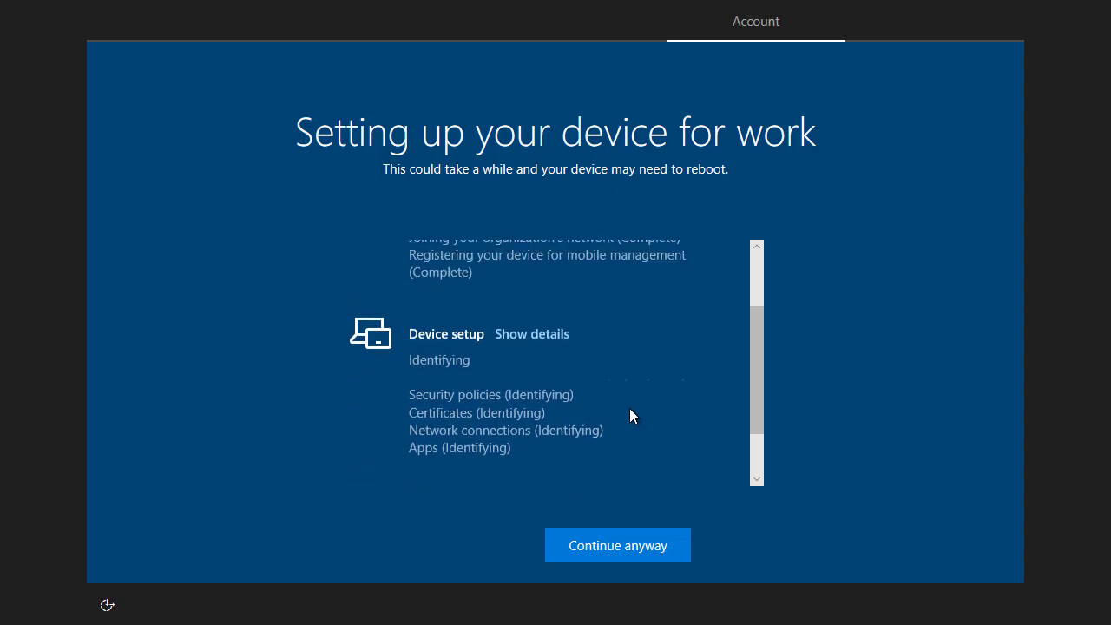
{"action": "scroll", "coordinate": [629, 407], "scroll_direction": "up", "scroll_amount": 2}
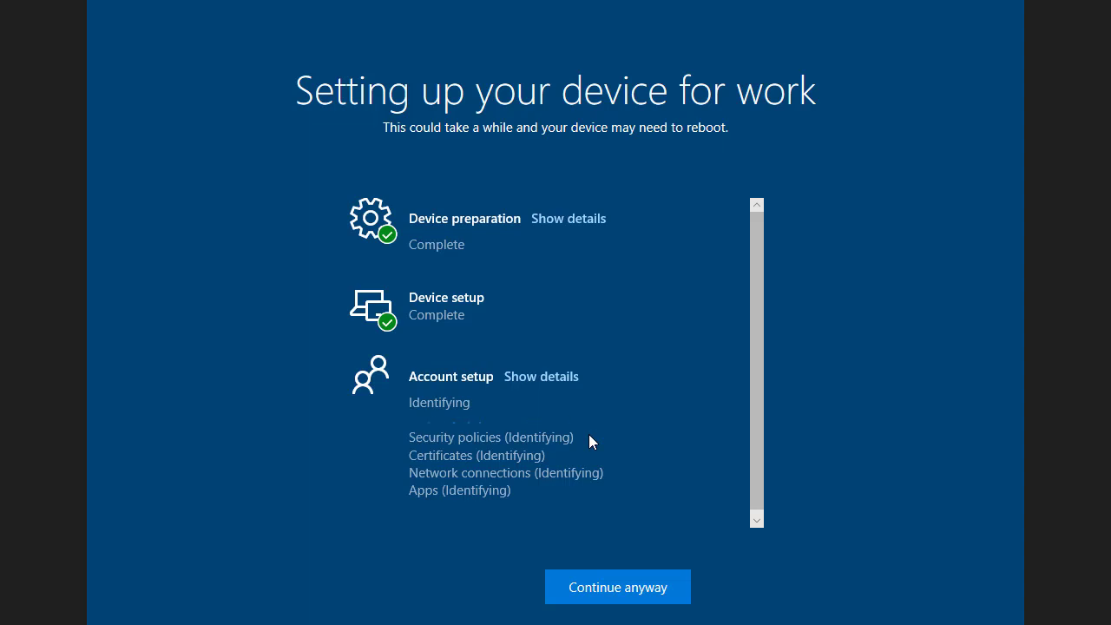
{"action": "left_click", "coordinate": [589, 593]}
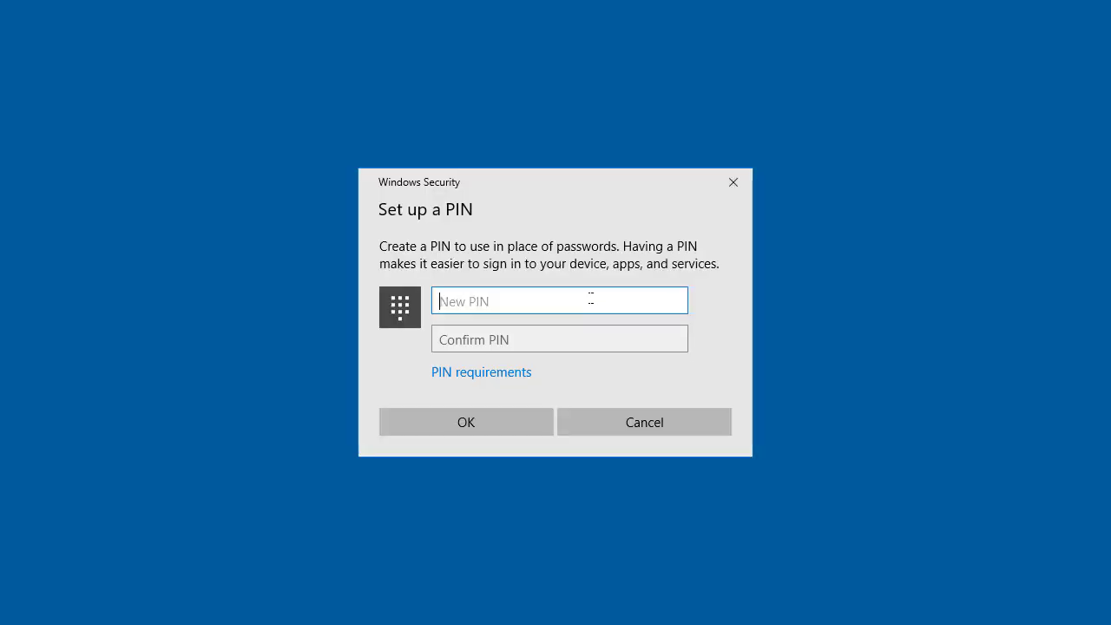
Enter a new six-digit PIN, confirm it, and finish to the desktop
{"action": "type", "text": "123456"}
{"action": "key", "text": "Tab"}
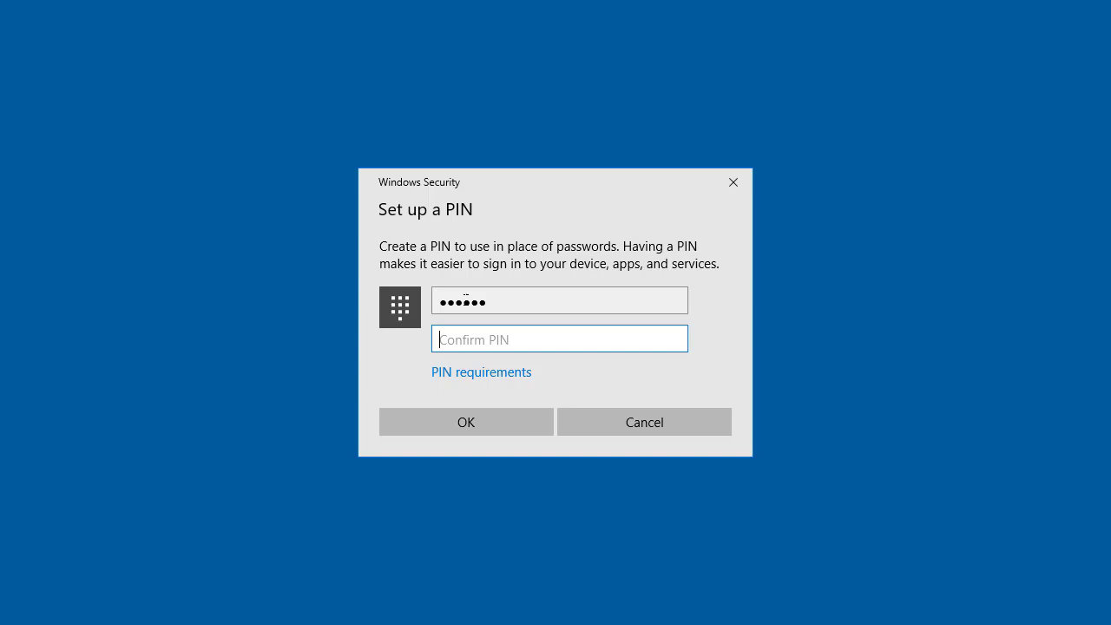
{"action": "type", "text": "123456"}
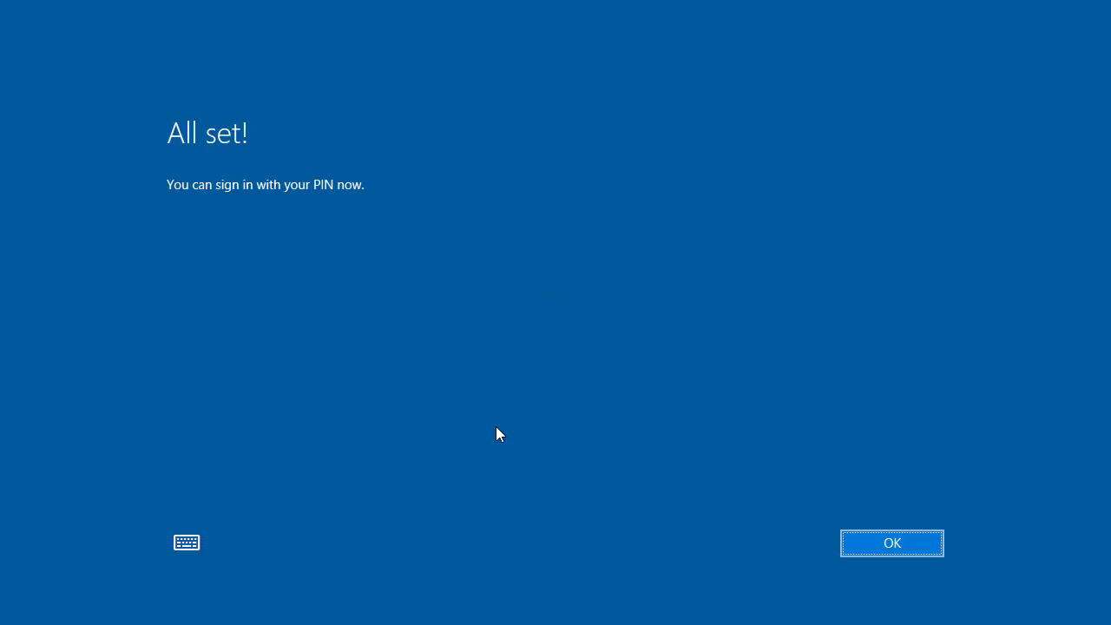
{"action": "left_click", "coordinate": [903, 534]}
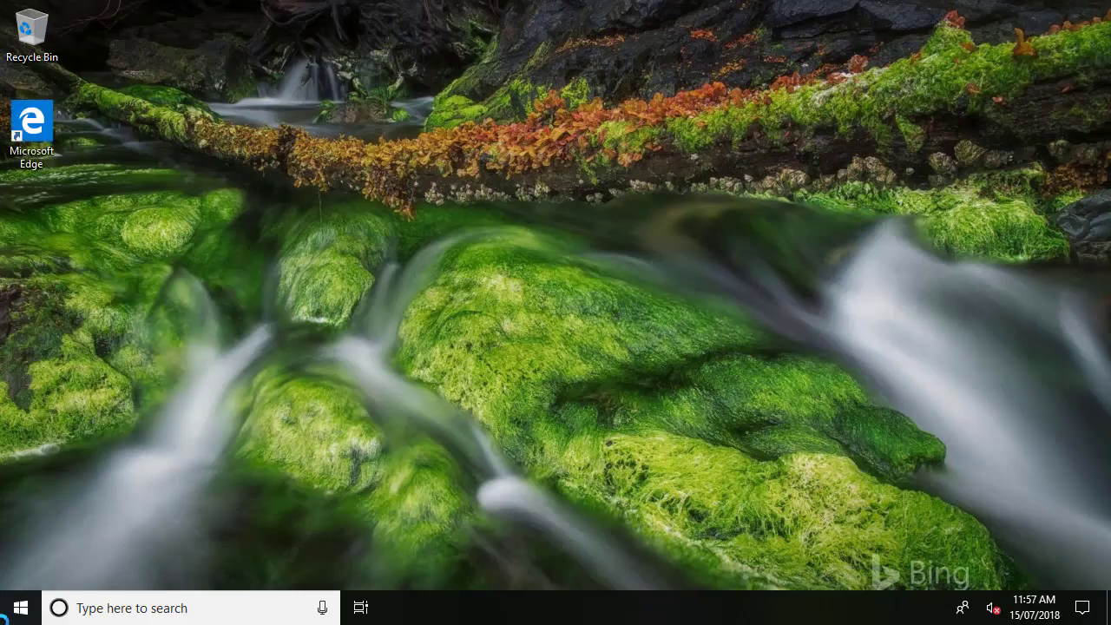
{"action": "left_click", "coordinate": [21, 607]}
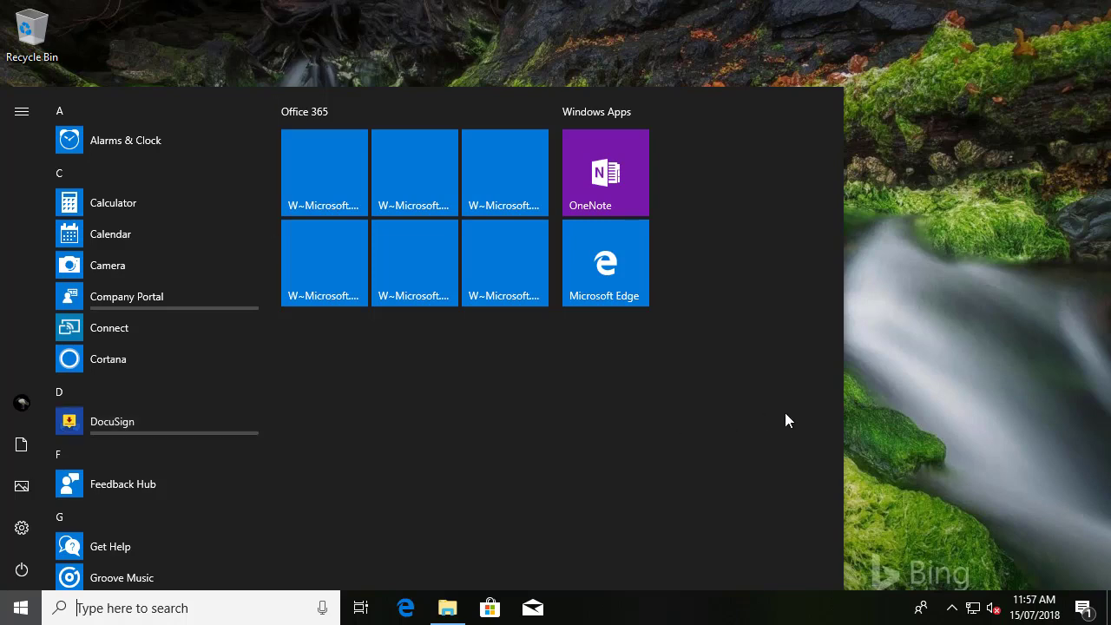
{"action": "left_click", "coordinate": [946, 421]}
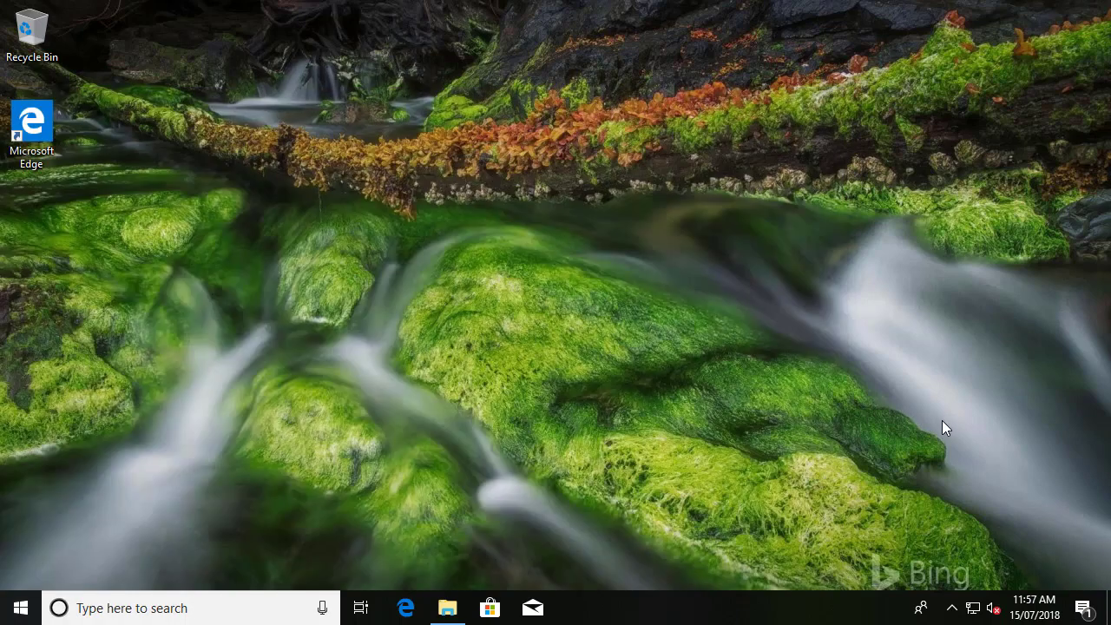
{"action": "right_click", "coordinate": [31, 615]}
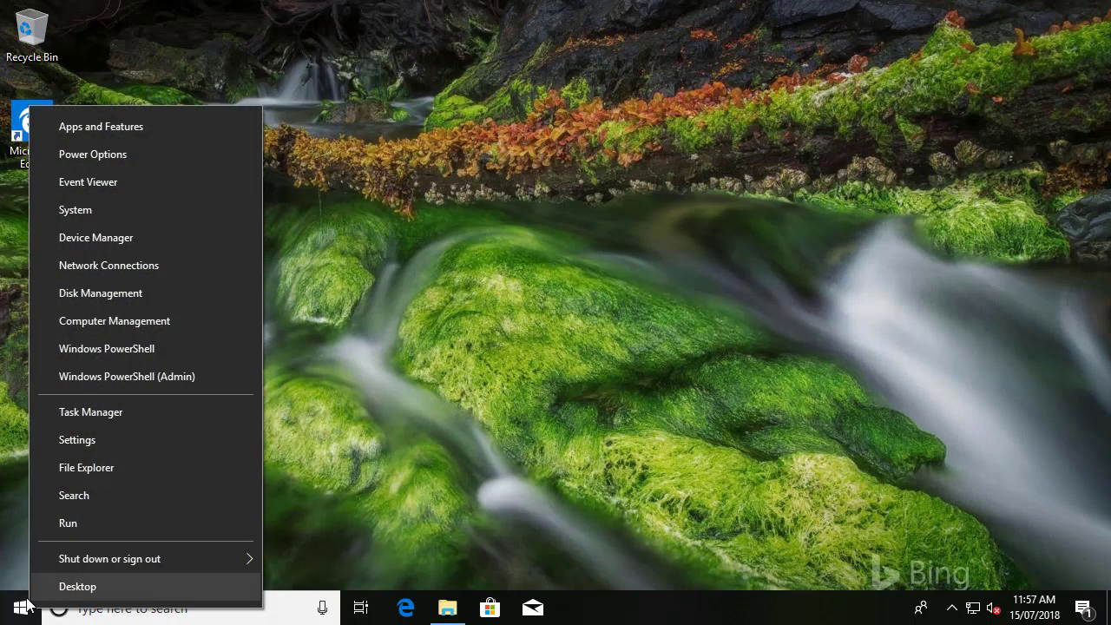
{"action": "left_click", "coordinate": [145, 348]}
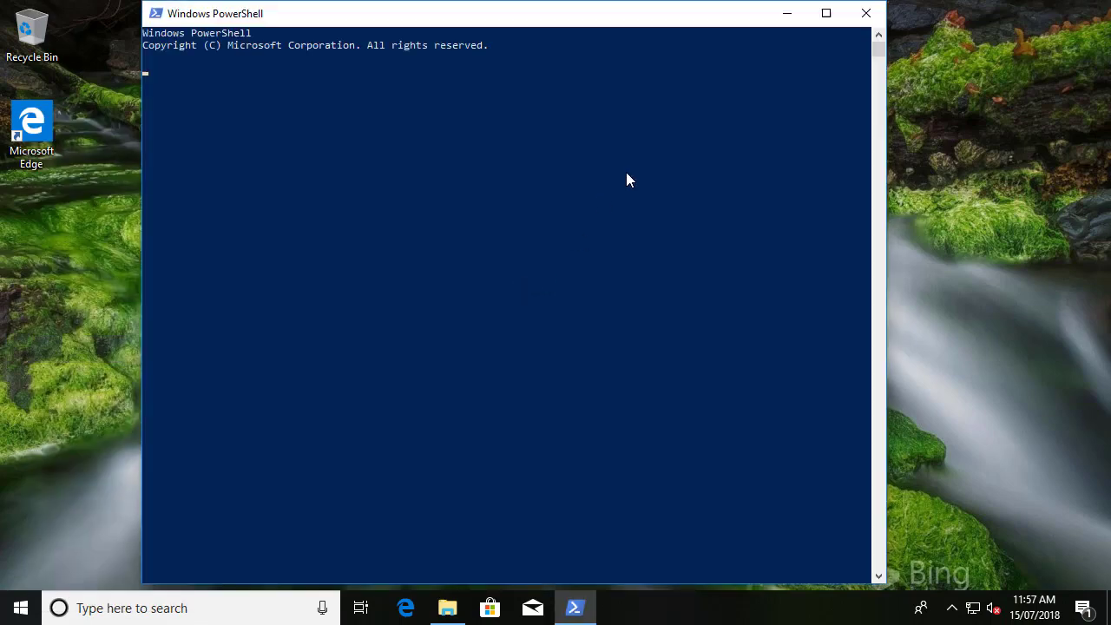
{"action": "left_click", "coordinate": [864, 13]}
{"action": "right_click", "coordinate": [8, 603]}
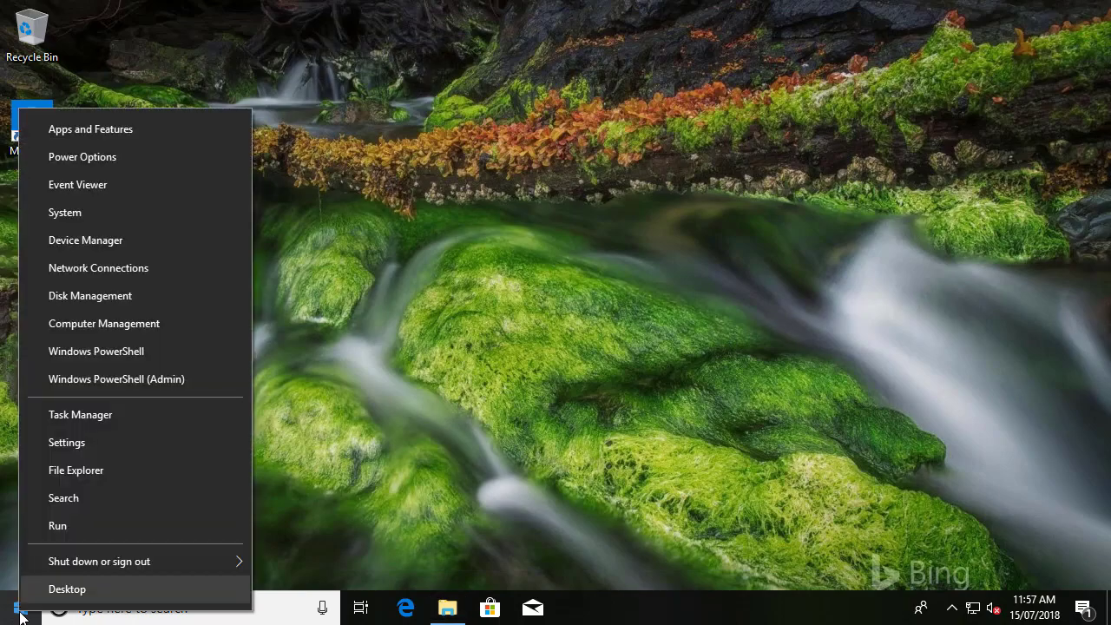
{"action": "left_click", "coordinate": [155, 378]}
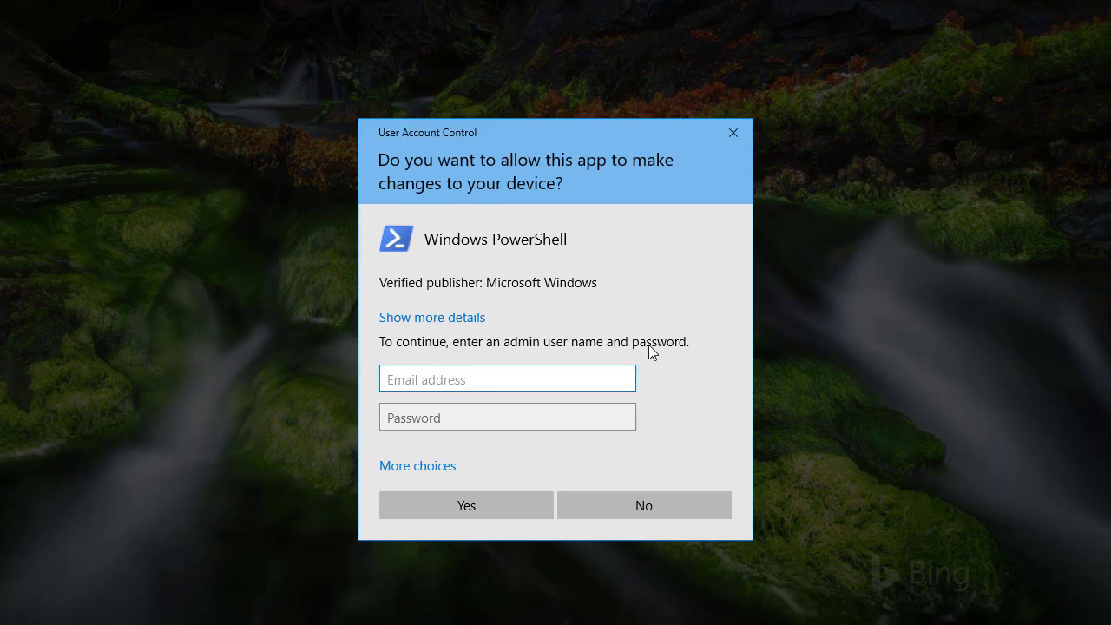
{"action": "left_click", "coordinate": [641, 514]}
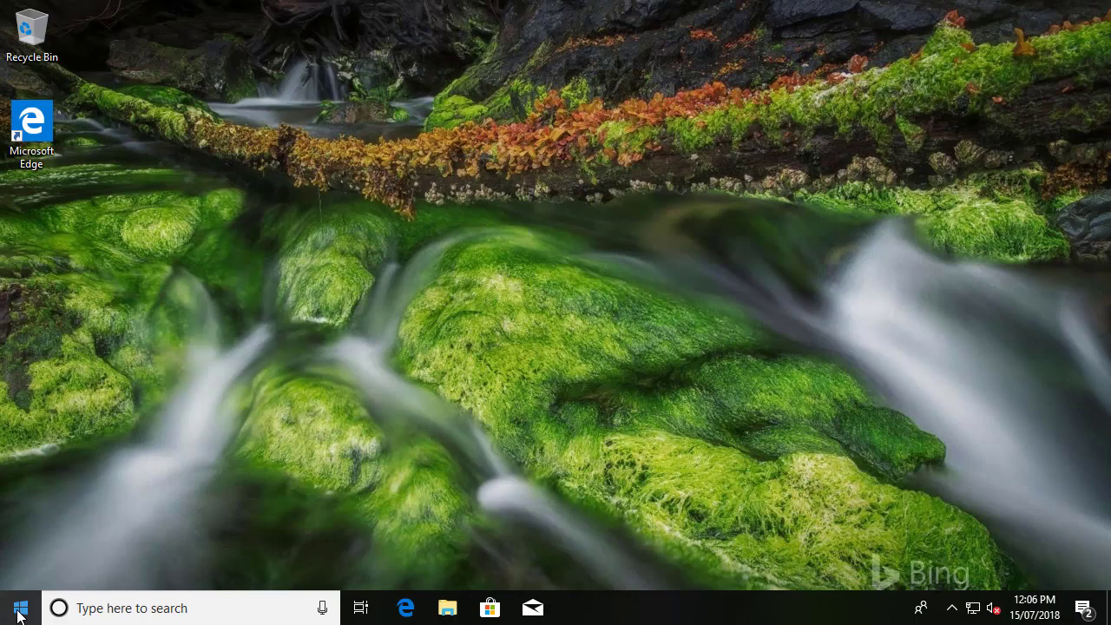
Launch Word from the Start menu's Recently added list
{"action": "left_click", "coordinate": [19, 610]}
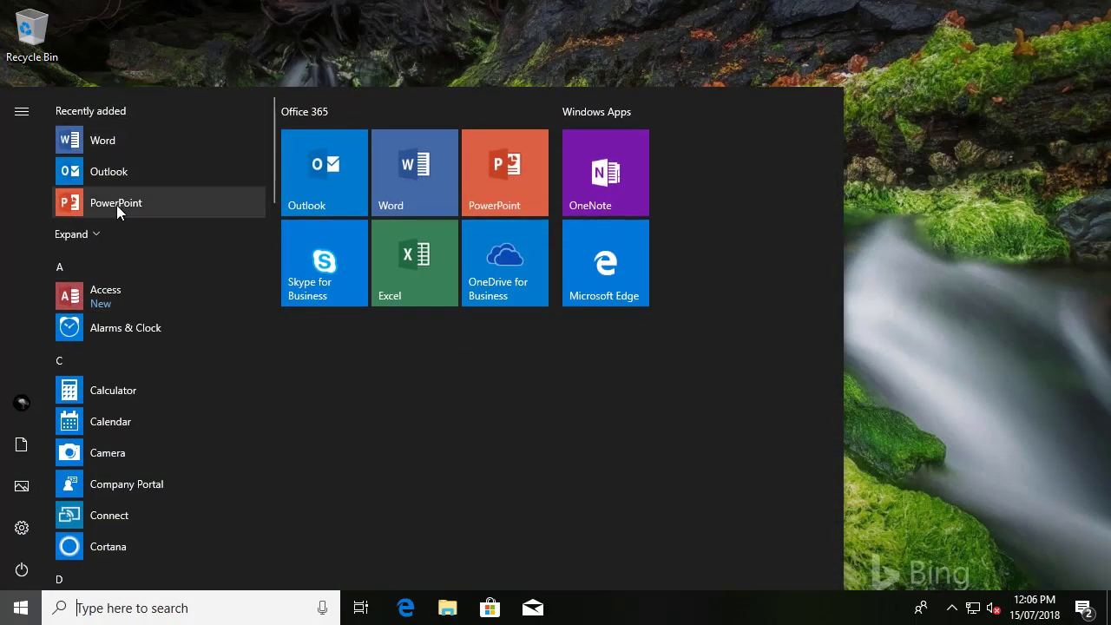
{"action": "left_click", "coordinate": [137, 146]}
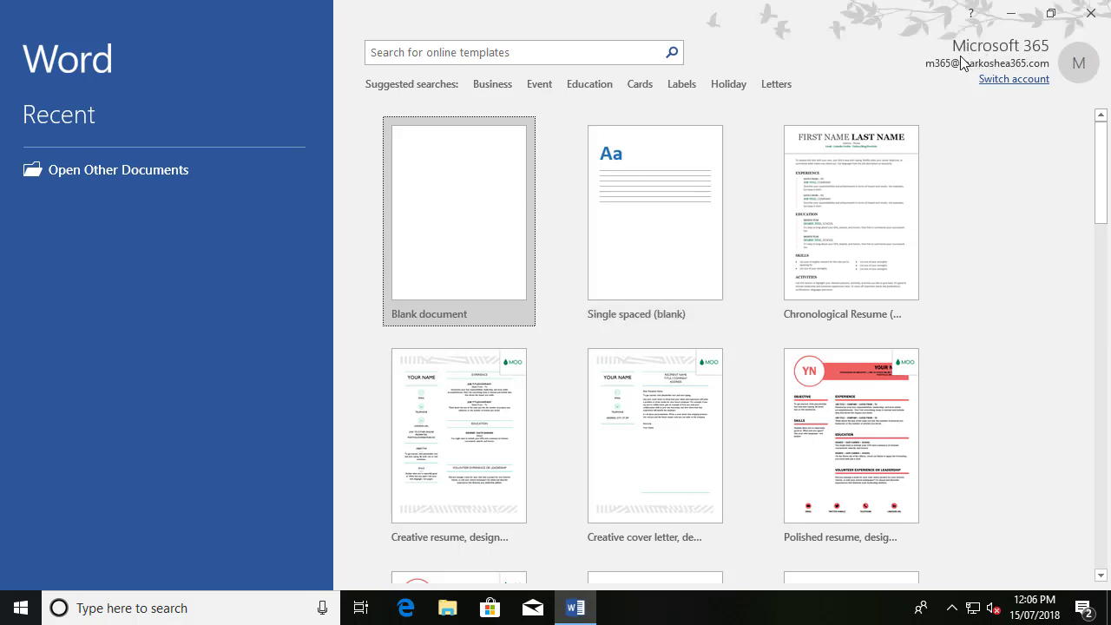
Open a blank document, view File > Account, retry Connected Services, then close Backstage
{"action": "left_click", "coordinate": [436, 228]}
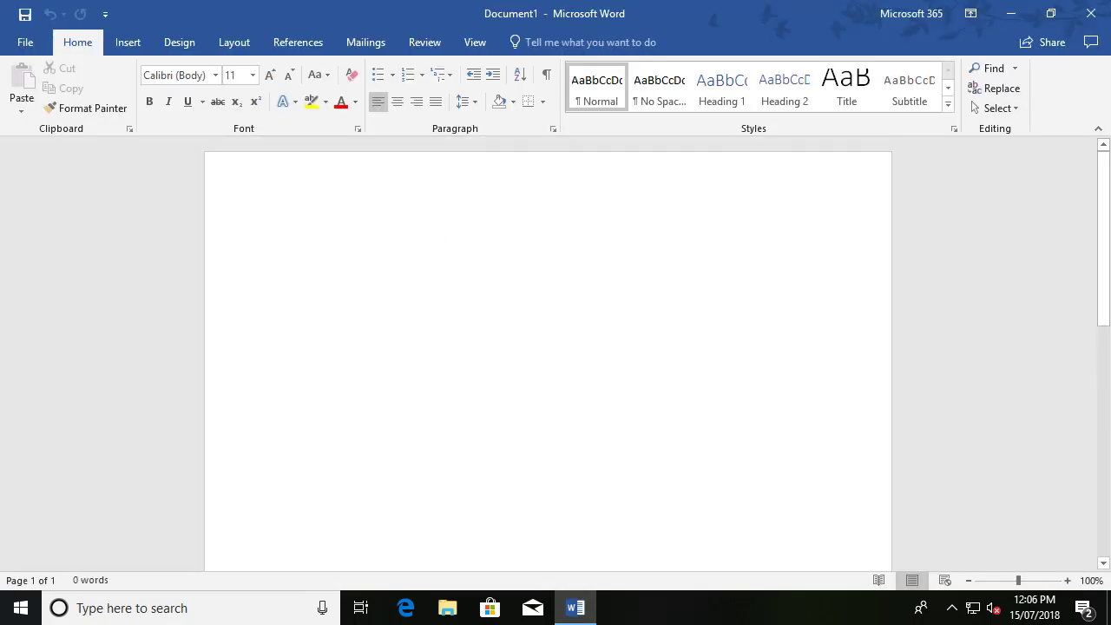
{"action": "left_click", "coordinate": [24, 48]}
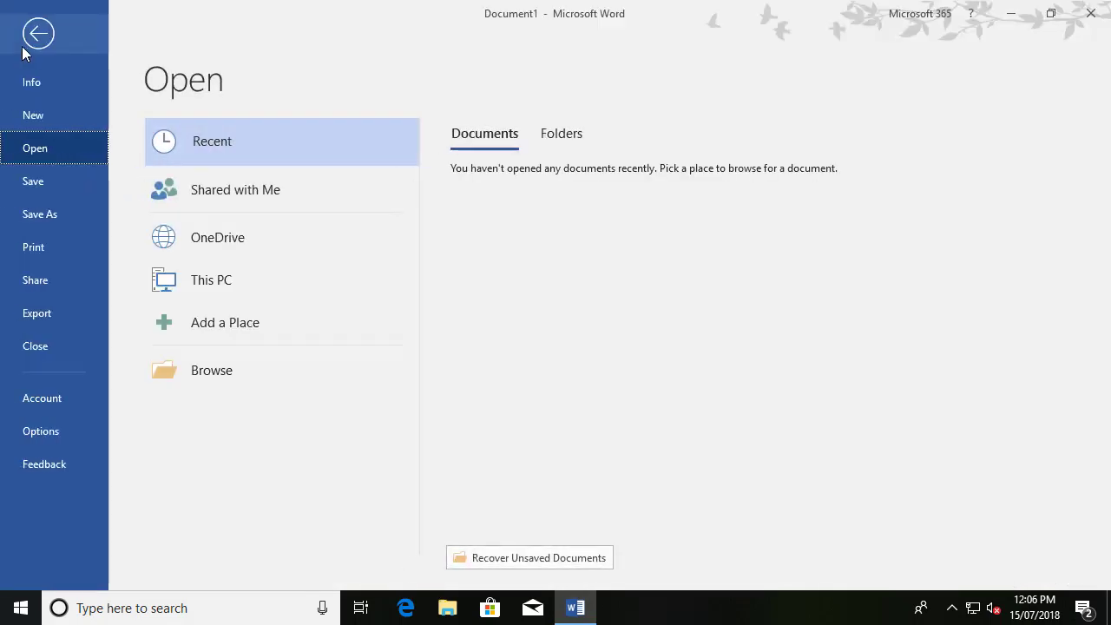
{"action": "left_click", "coordinate": [55, 396]}
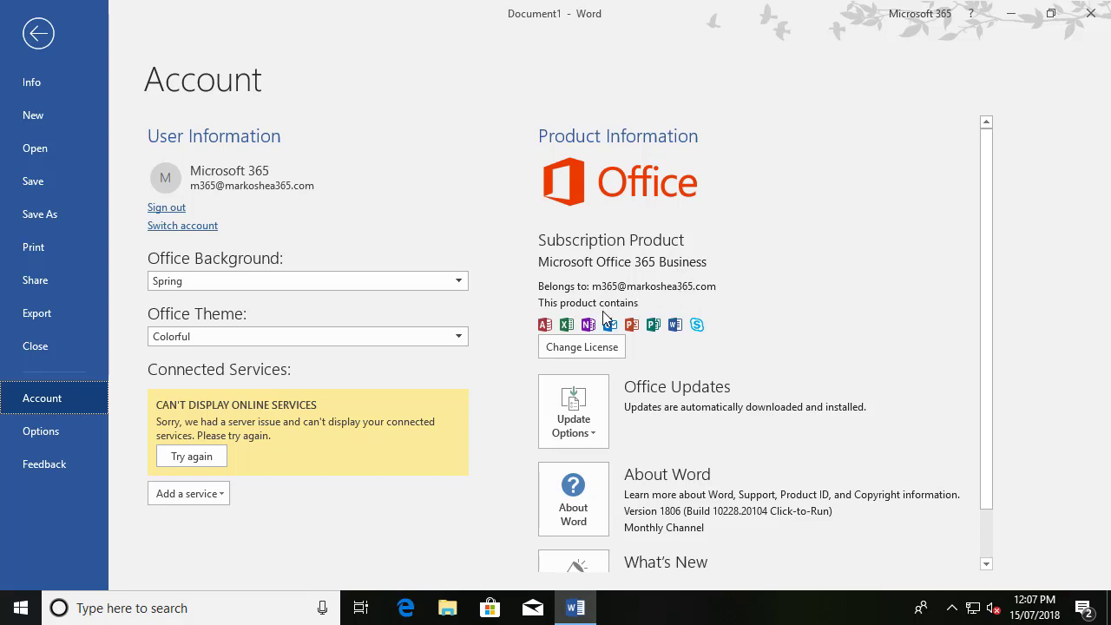
{"action": "left_click", "coordinate": [190, 458]}
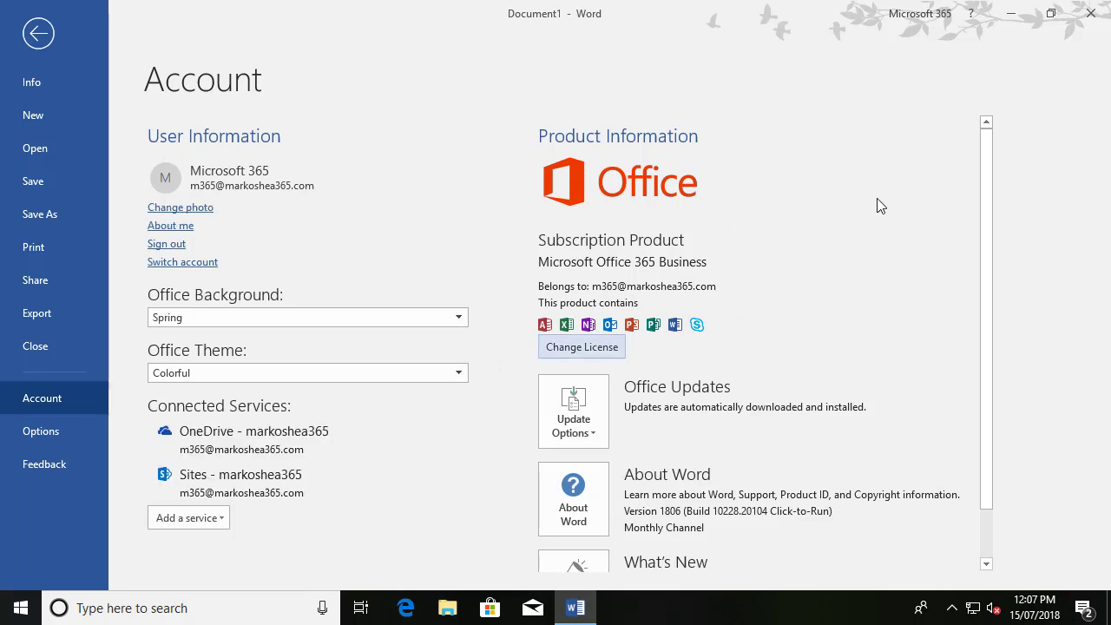
{"action": "left_click", "coordinate": [1091, 22]}
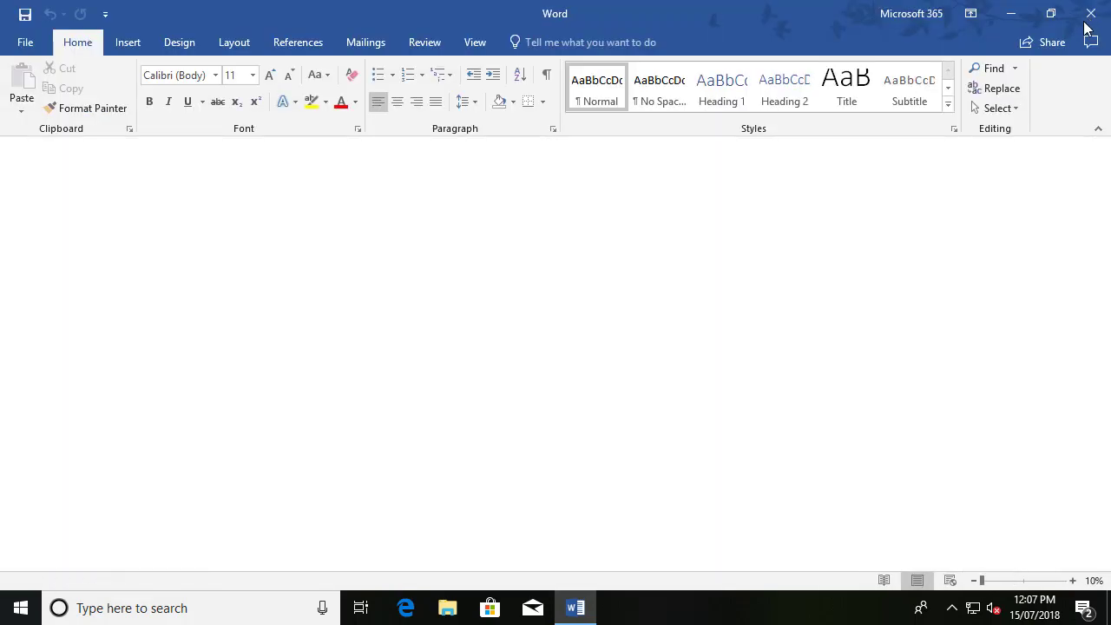